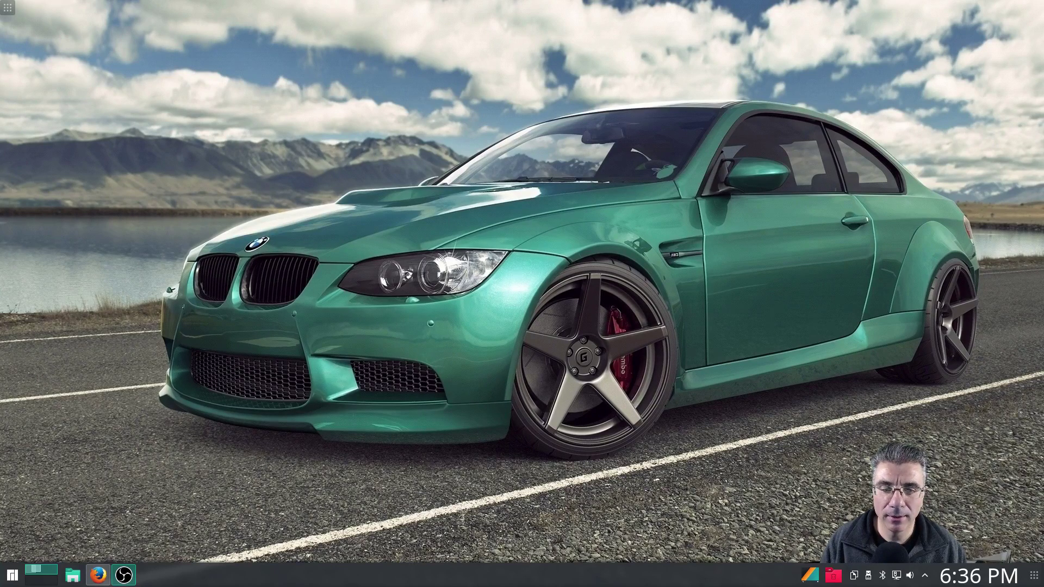
- Start the Install Manjaro Linux live installer by searching 'install' in the application launcher
{"action": "left_click", "coordinate": [12, 574]}
{"action": "type", "text": "install"}
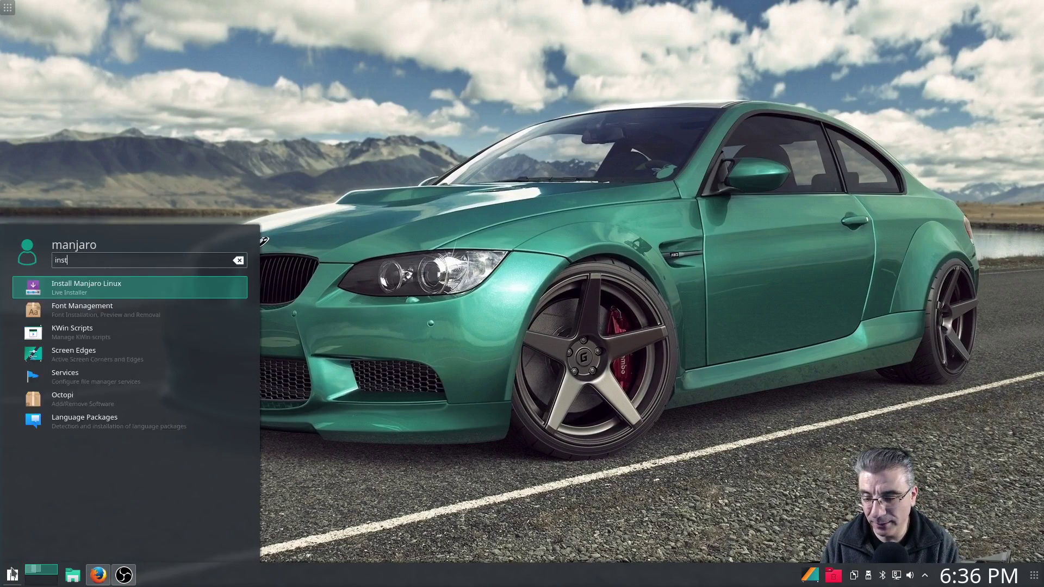
{"action": "key", "text": "Return"}
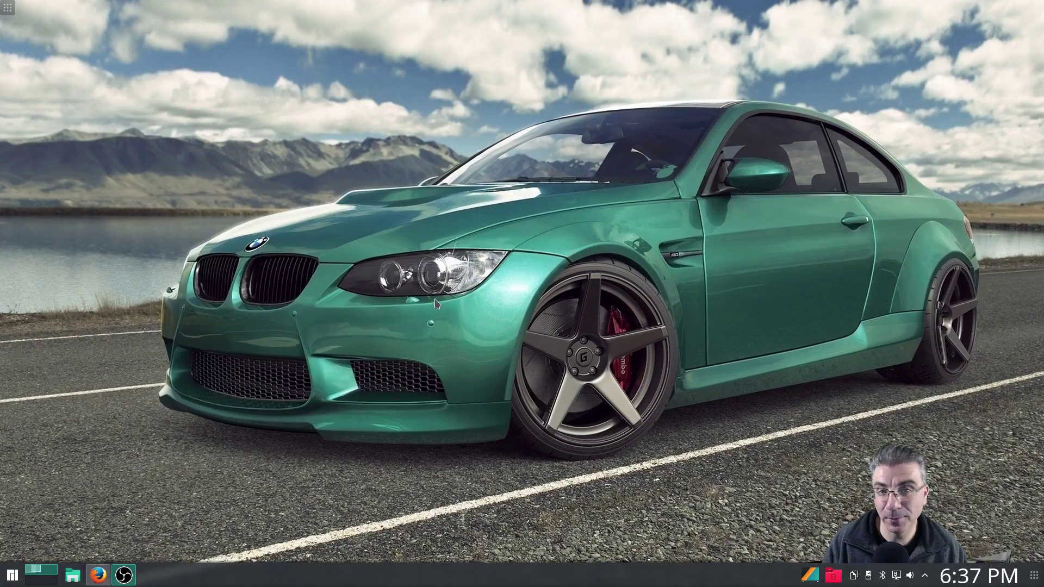
{"action": "left_click", "coordinate": [16, 575]}
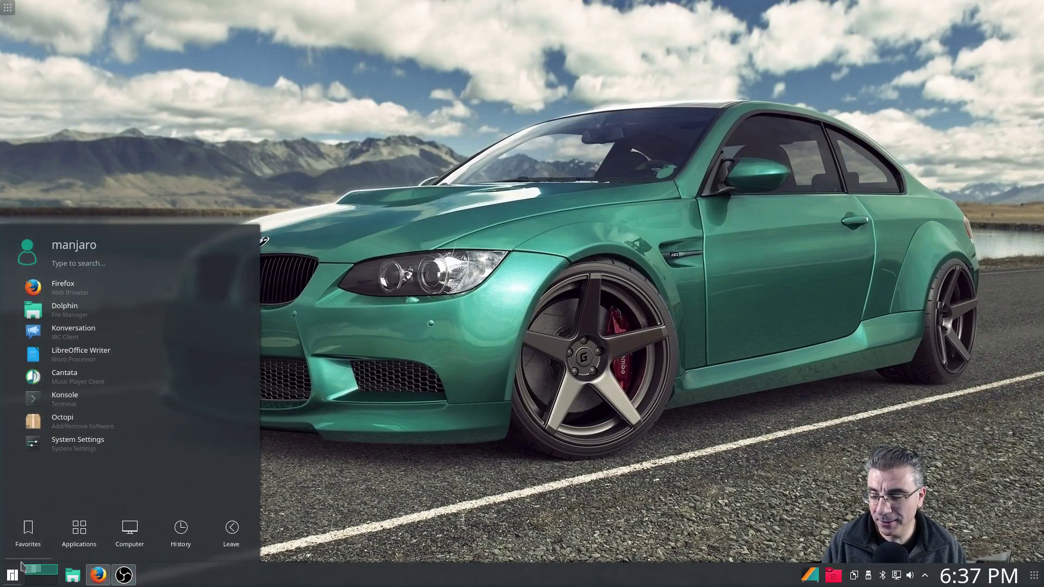
{"action": "type", "text": "abou"}
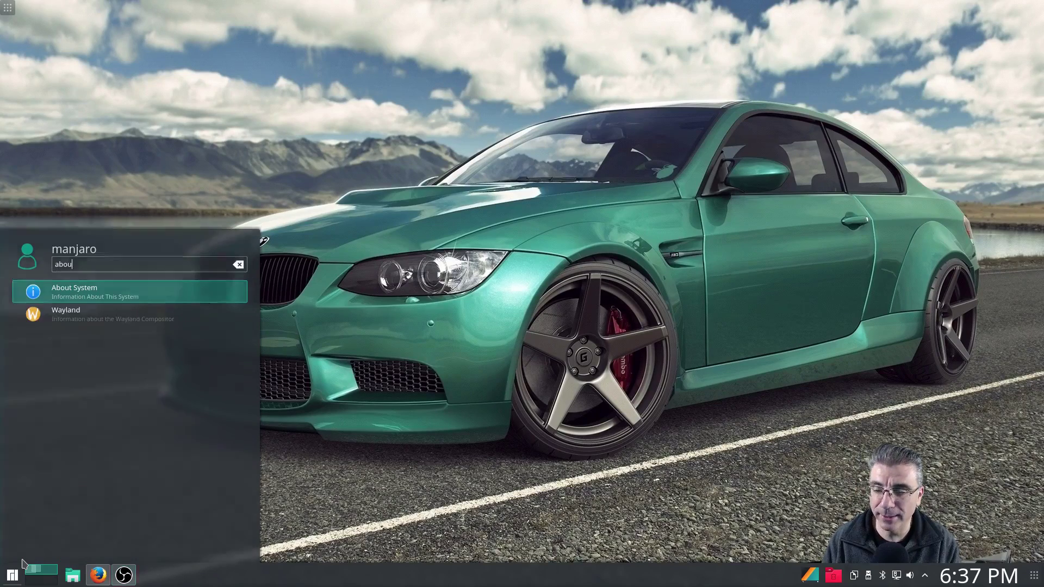
{"action": "key", "text": "Return"}
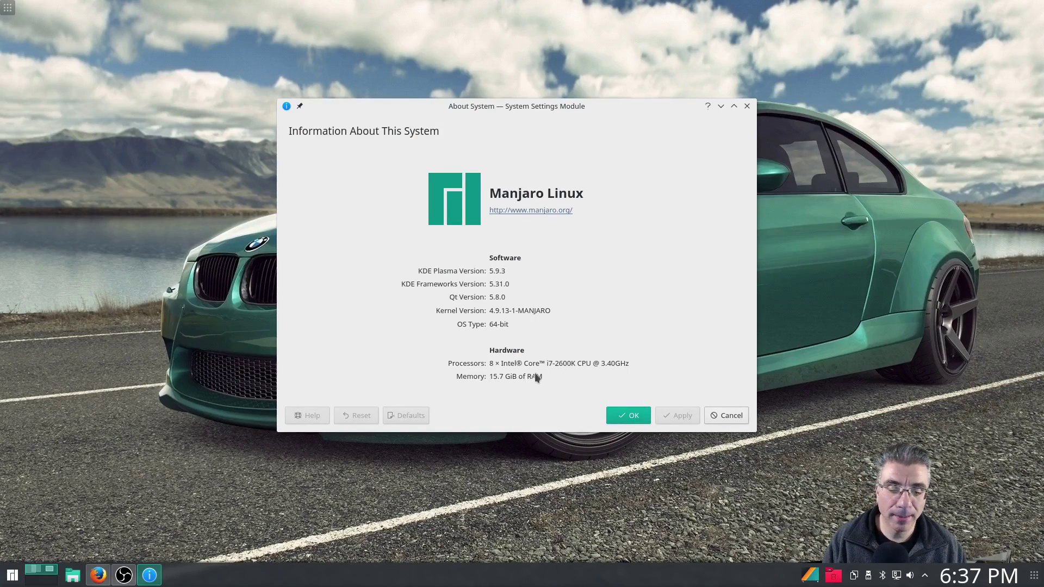
{"action": "left_click", "coordinate": [726, 413]}
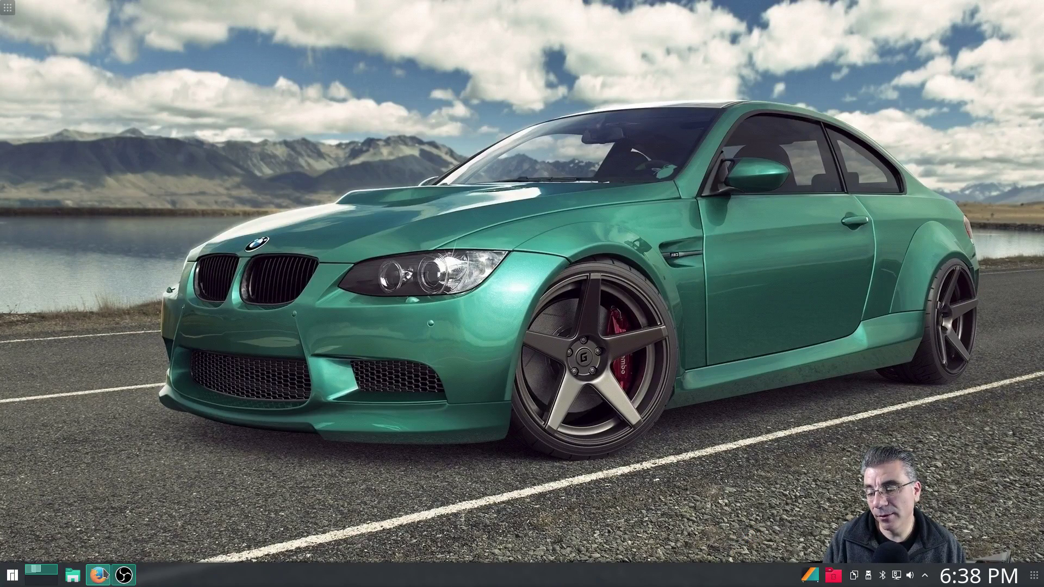
{"action": "mouse_move", "coordinate": [104, 574]}
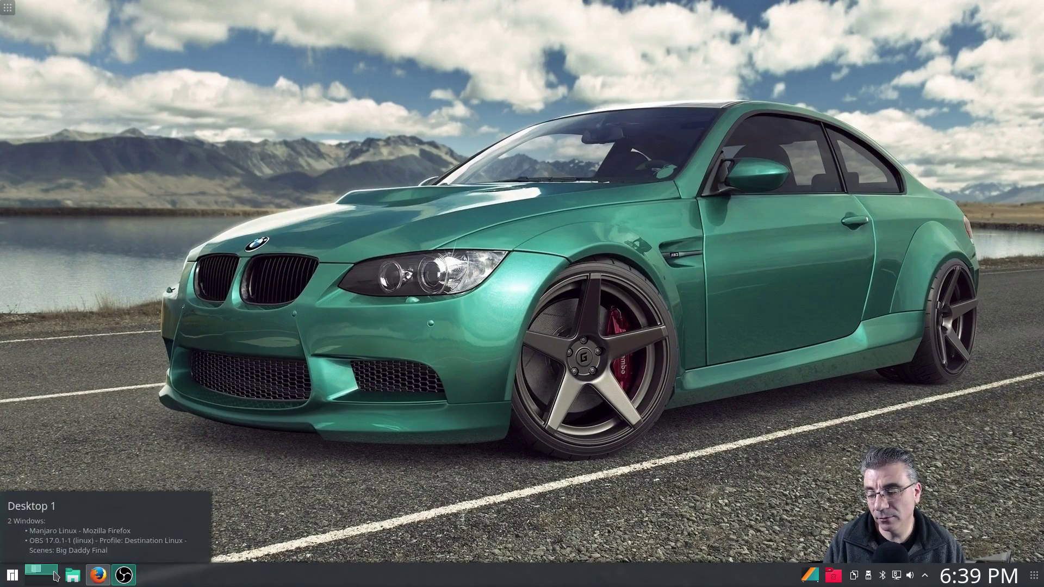
- Look at the alternative launcher styles, keep the current one, and open the launcher's Favorites
{"action": "right_click", "coordinate": [16, 574]}
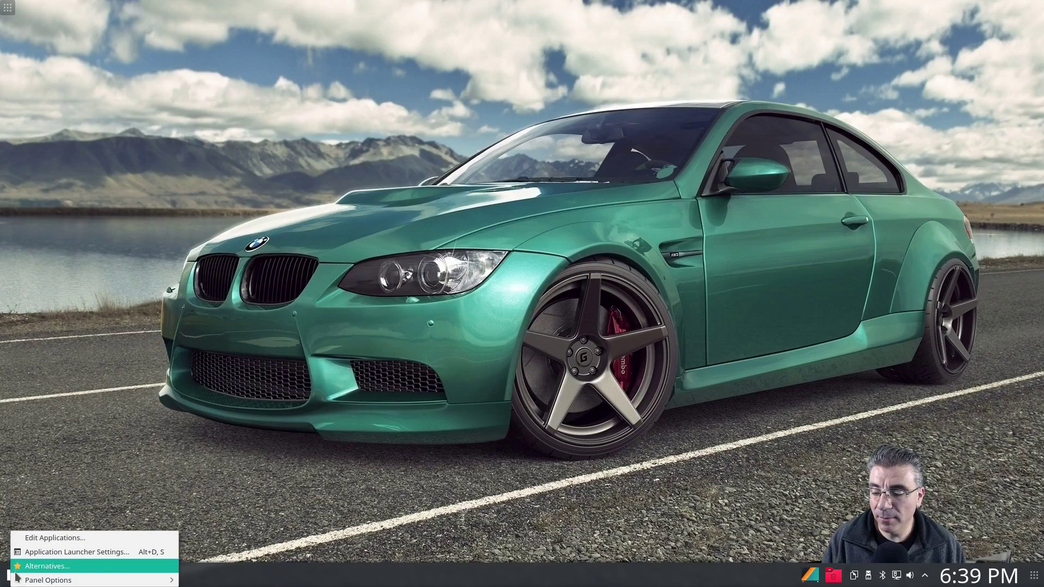
{"action": "left_click", "coordinate": [16, 568]}
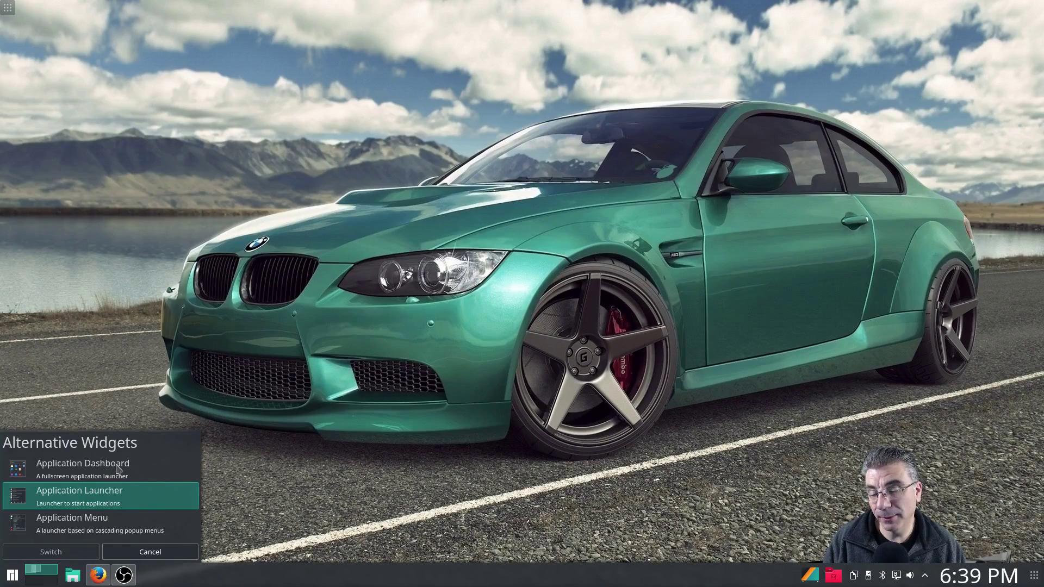
{"action": "left_click", "coordinate": [146, 552]}
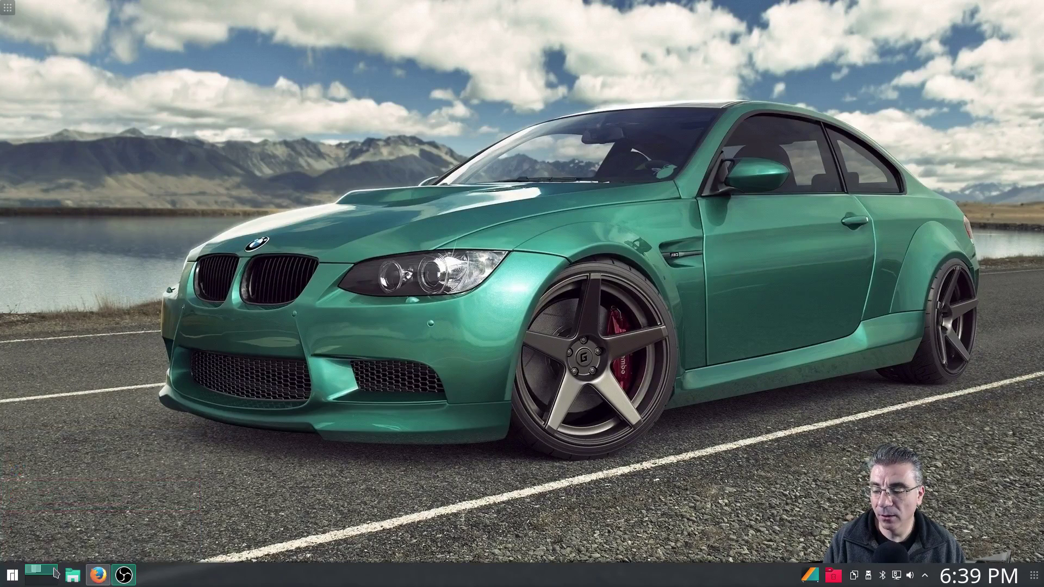
{"action": "left_click", "coordinate": [13, 575]}
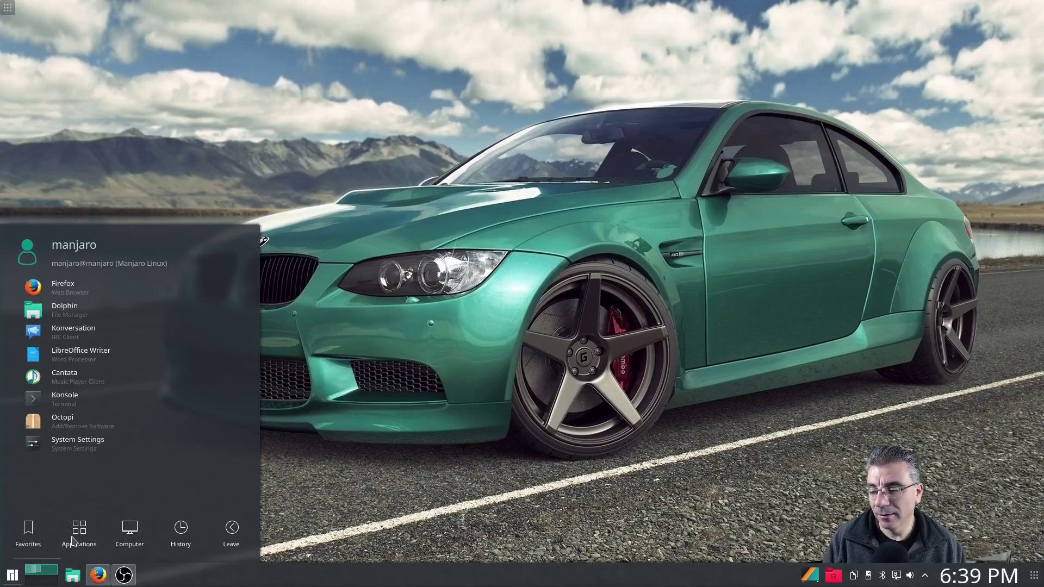
- Browse the Games category under Applications, then show the Graphics apps from digiKam to Skanlite
{"action": "left_click", "coordinate": [70, 539]}
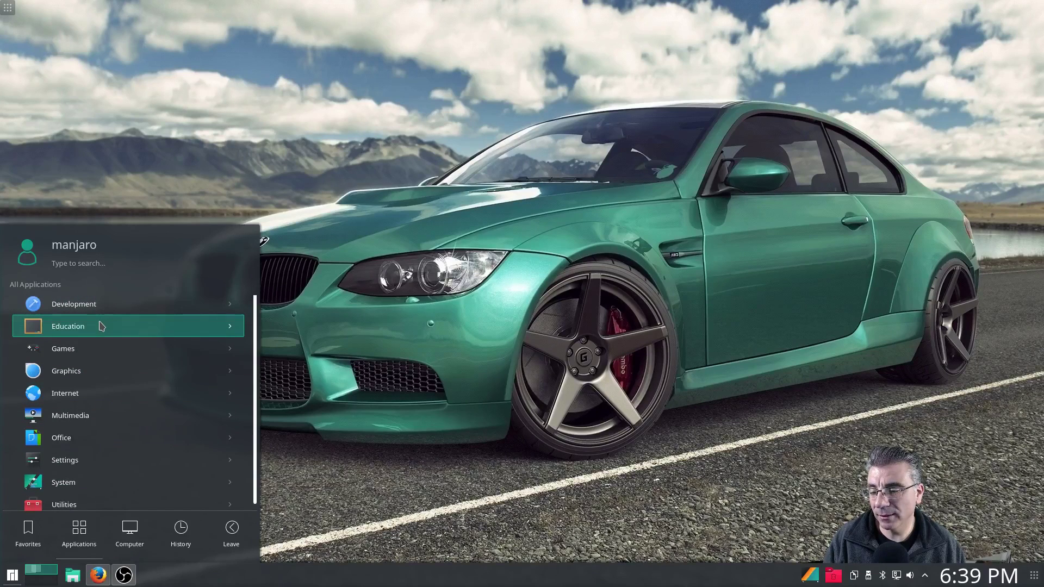
{"action": "left_click", "coordinate": [101, 342]}
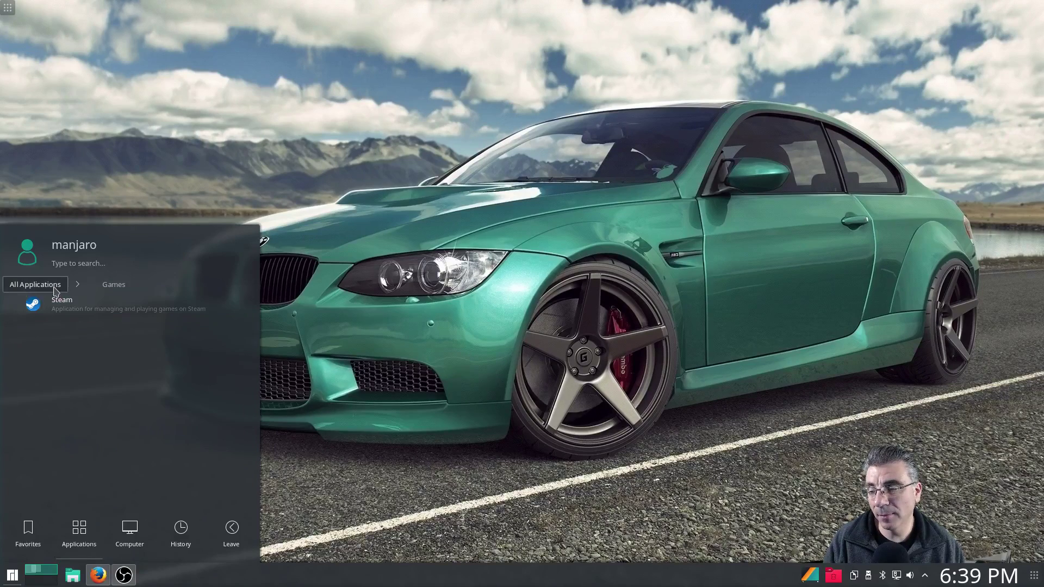
{"action": "left_click", "coordinate": [33, 285]}
{"action": "left_click", "coordinate": [65, 372]}
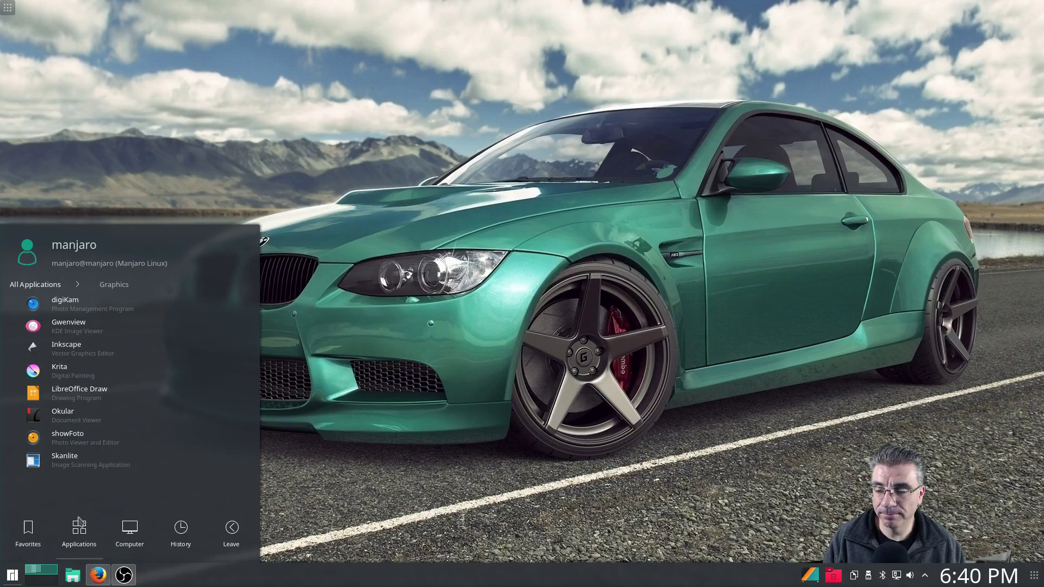
- Browse the Internet and Multimedia categories, returning to the All Applications list after each
{"action": "left_click", "coordinate": [46, 288]}
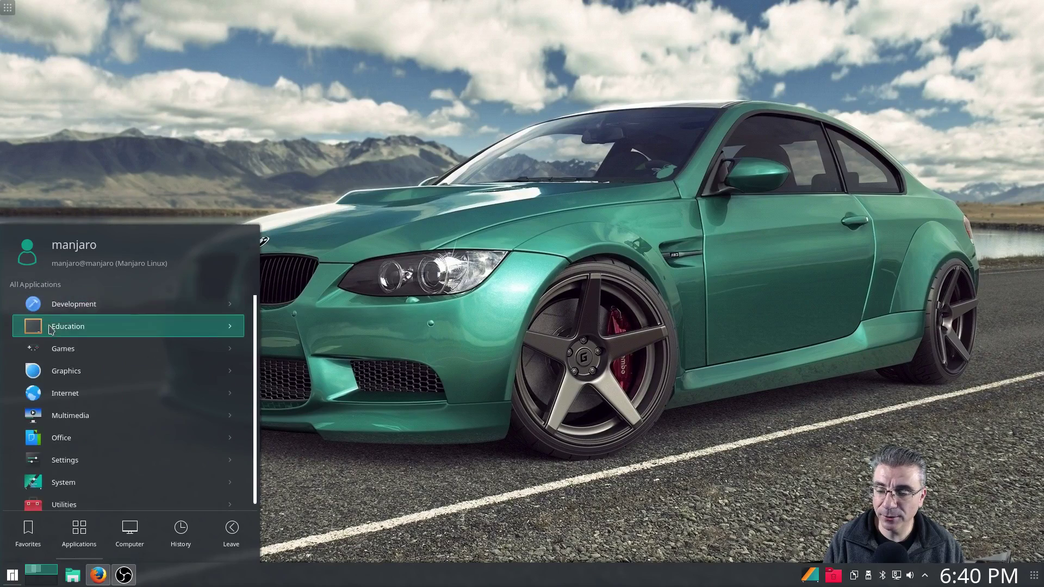
{"action": "left_click", "coordinate": [82, 396]}
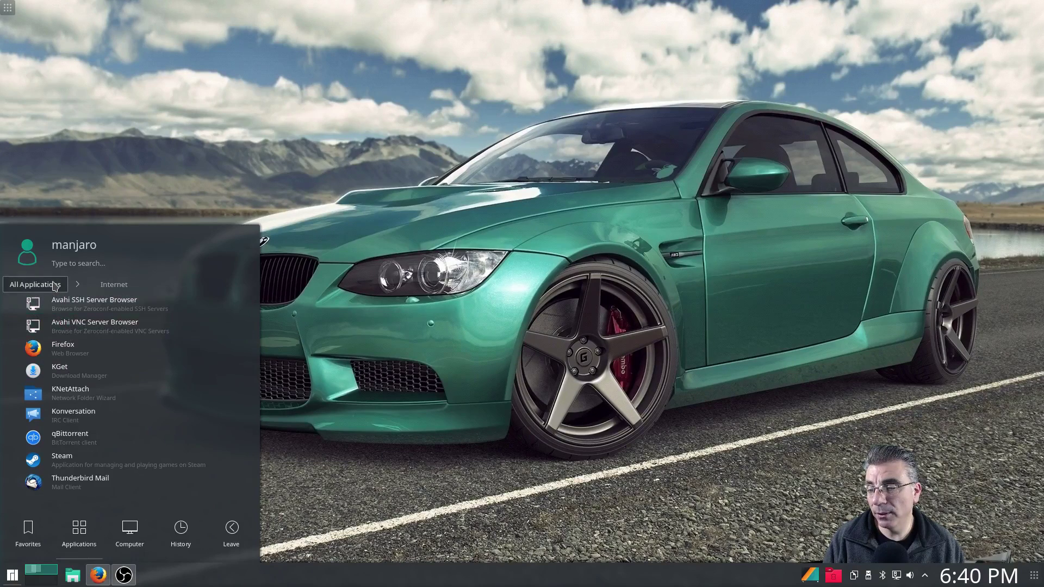
{"action": "left_click", "coordinate": [35, 285]}
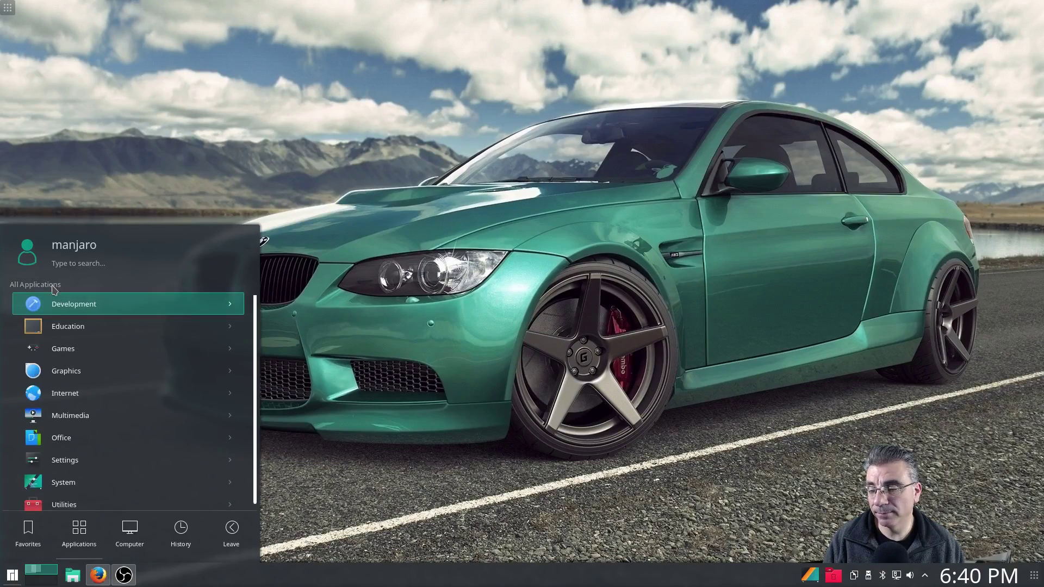
{"action": "left_click", "coordinate": [80, 416]}
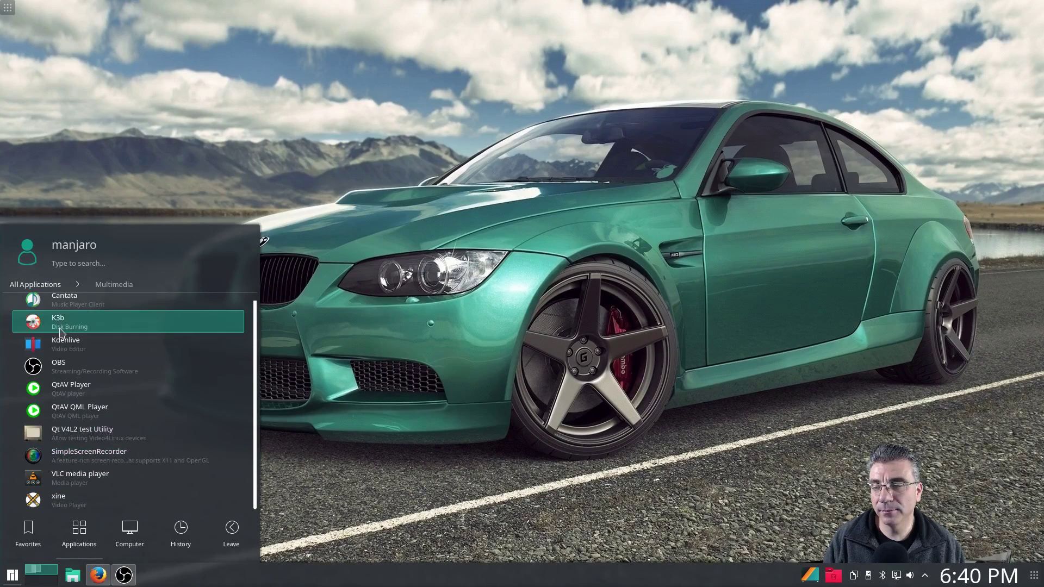
{"action": "left_click", "coordinate": [53, 287]}
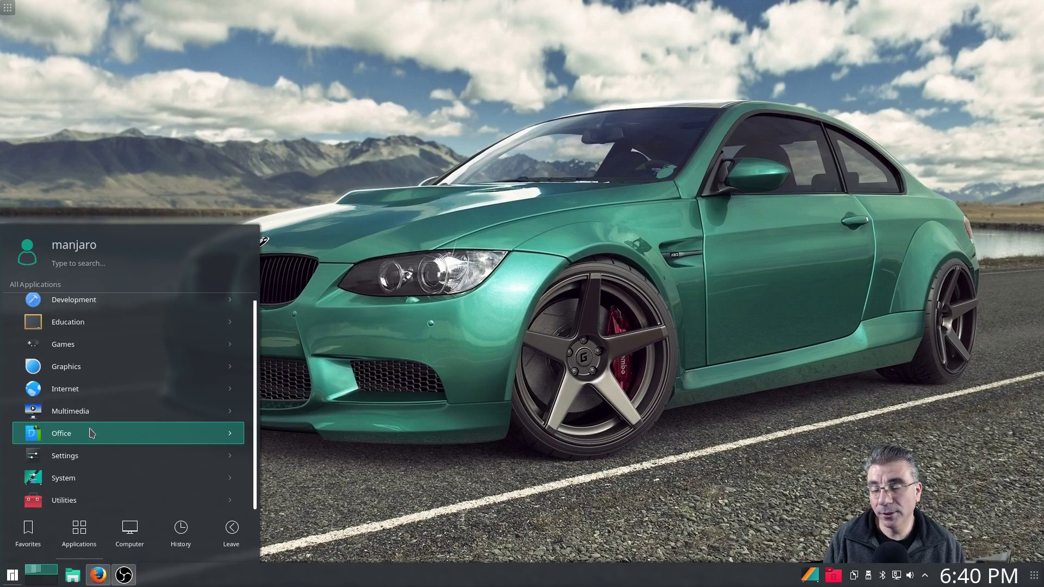
- Open Manjaro Settings Manager from the Settings category and enlarge its window
{"action": "left_click", "coordinate": [76, 462]}
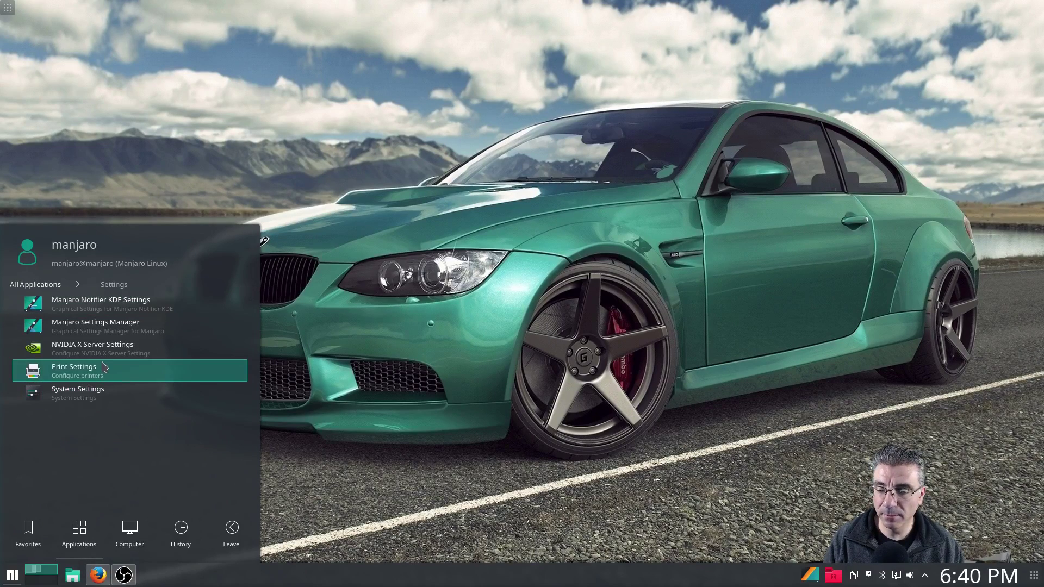
{"action": "left_click", "coordinate": [116, 333]}
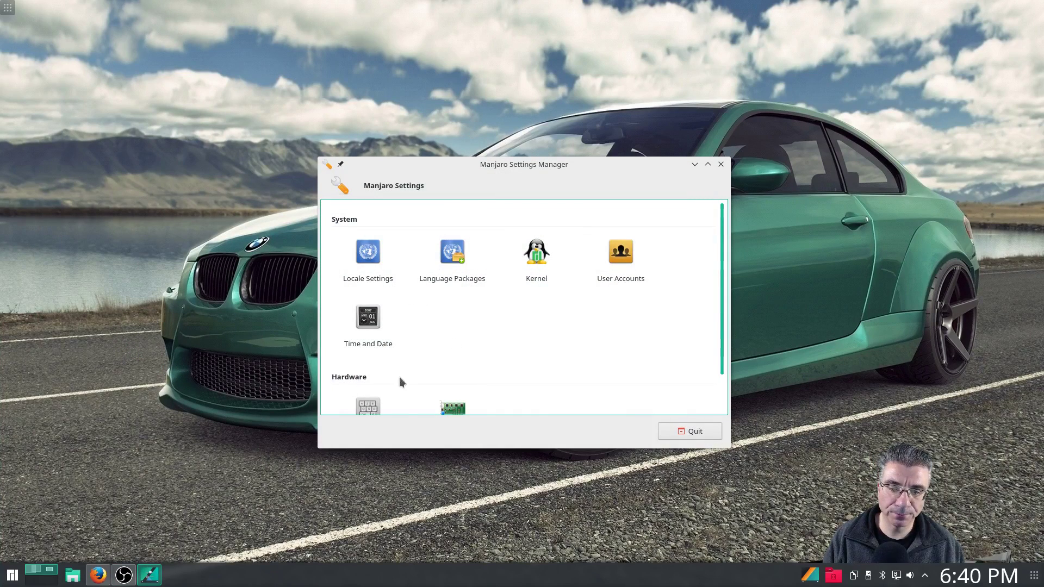
{"action": "left_click_drag", "start_coordinate": [318, 449], "coordinate": [302, 502]}
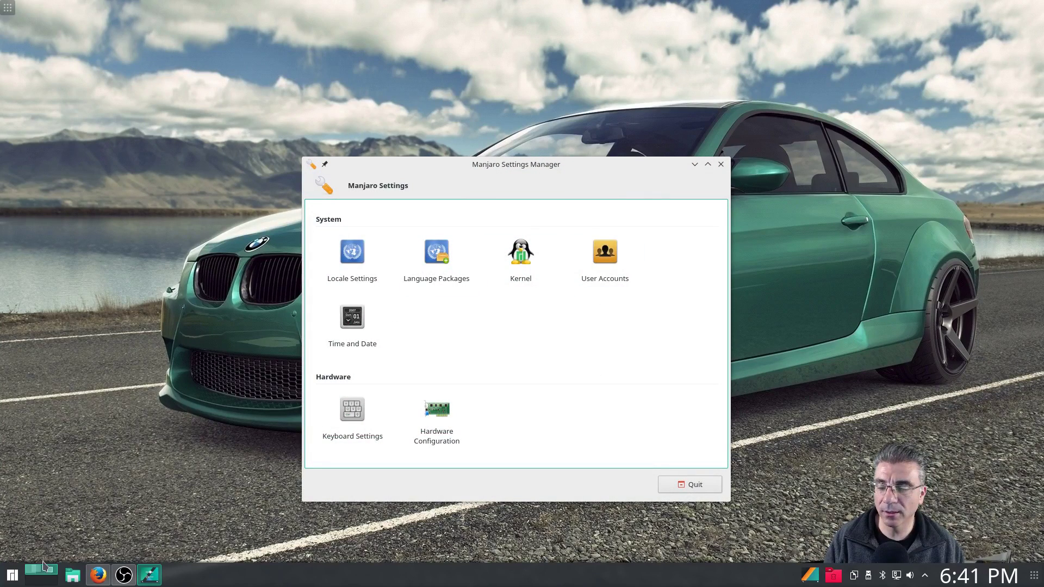
- Open System Settings from the launcher, then reposition and enlarge its window
{"action": "left_click", "coordinate": [12, 575]}
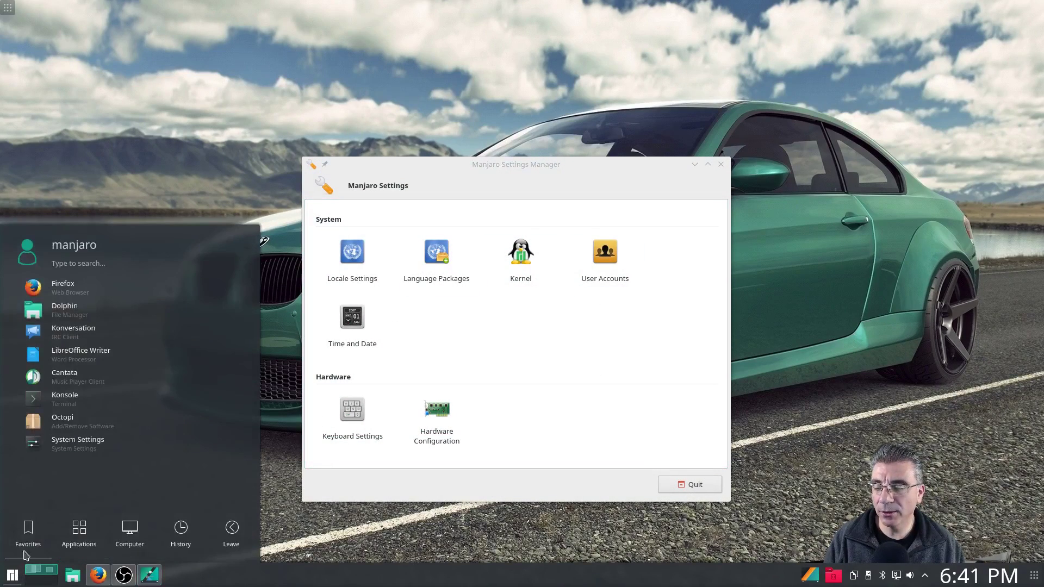
{"action": "left_click", "coordinate": [74, 445]}
{"action": "left_click_drag", "start_coordinate": [852, 25], "coordinate": [694, 67]}
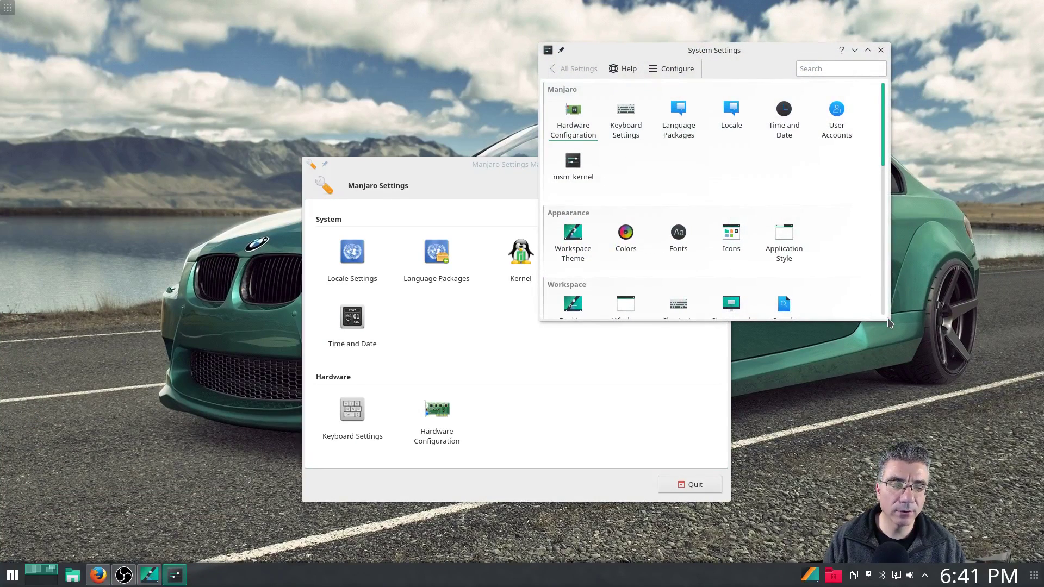
{"action": "left_click_drag", "start_coordinate": [890, 321], "coordinate": [993, 428]}
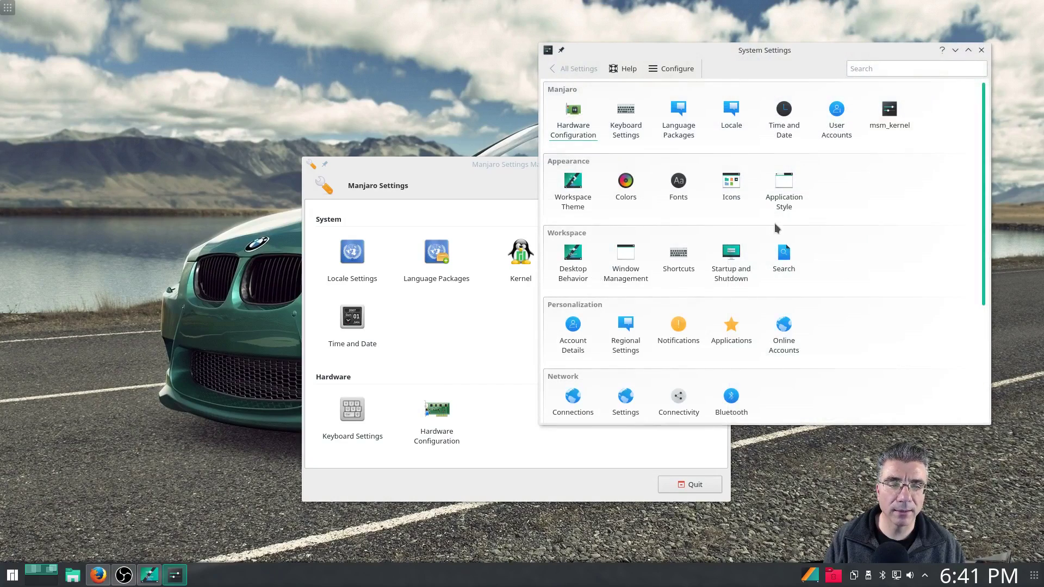
- Close Manjaro Settings Manager, centre System Settings, and scroll through its categories
{"action": "left_click_drag", "start_coordinate": [517, 164], "coordinate": [326, 50]}
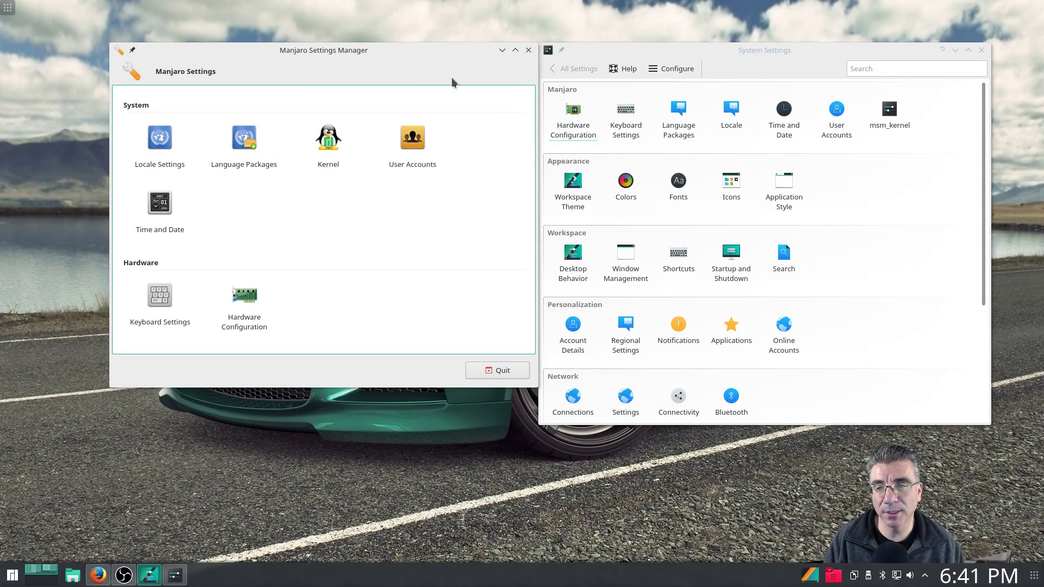
{"action": "left_click", "coordinate": [528, 50]}
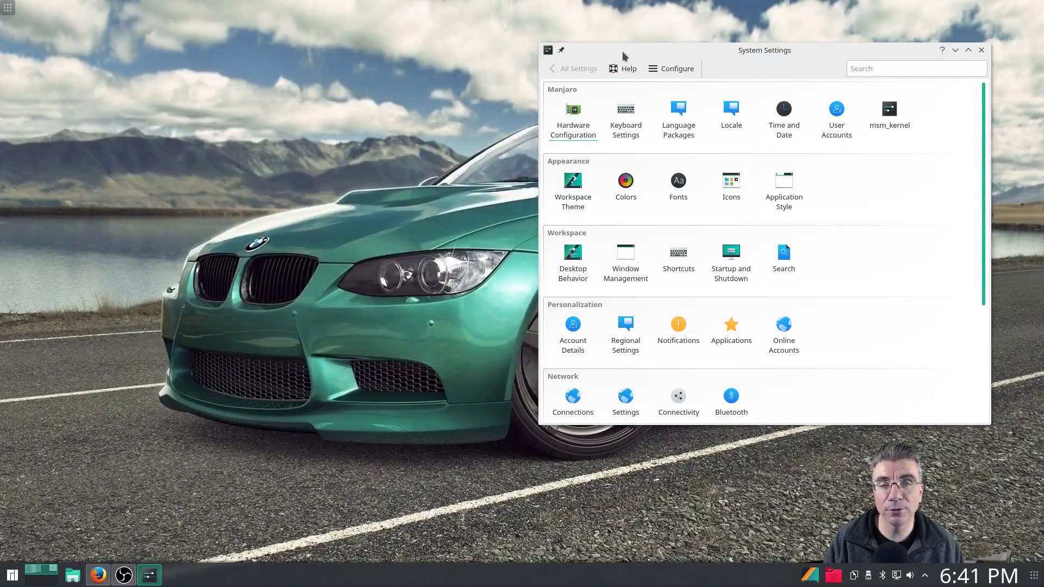
{"action": "left_click_drag", "start_coordinate": [622, 51], "coordinate": [391, 74]}
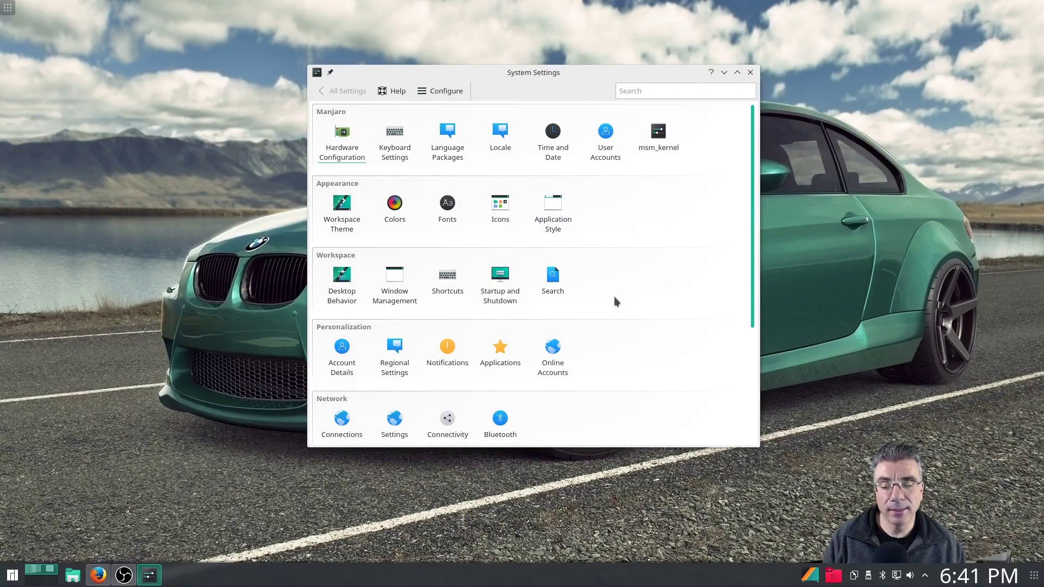
{"action": "scroll", "coordinate": [618, 305], "scroll_direction": "down", "scroll_amount": 4}
{"action": "scroll", "coordinate": [617, 311], "scroll_direction": "down", "scroll_amount": 1}
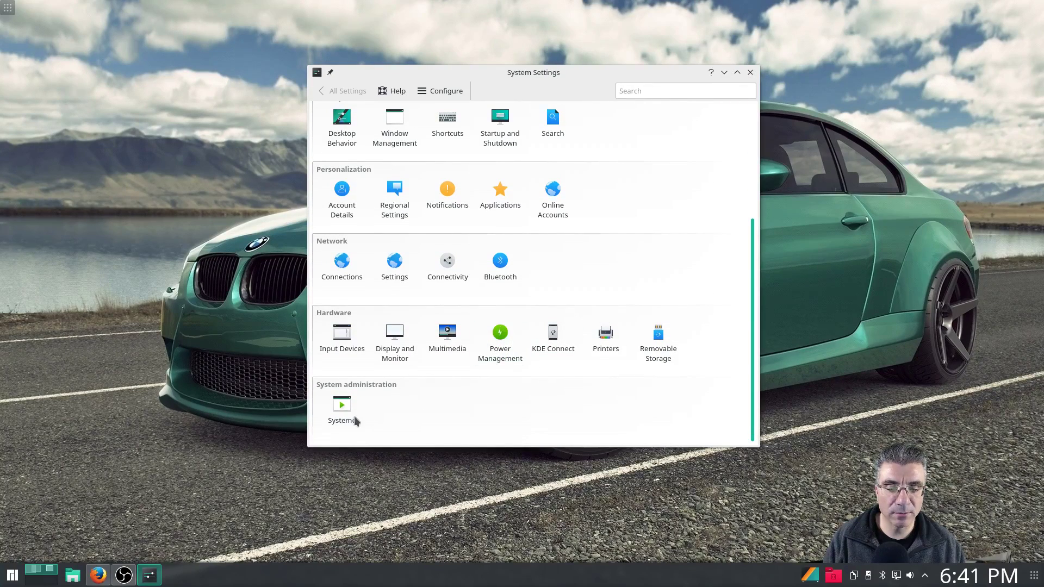
{"action": "scroll", "coordinate": [451, 411], "scroll_direction": "up", "scroll_amount": 4}
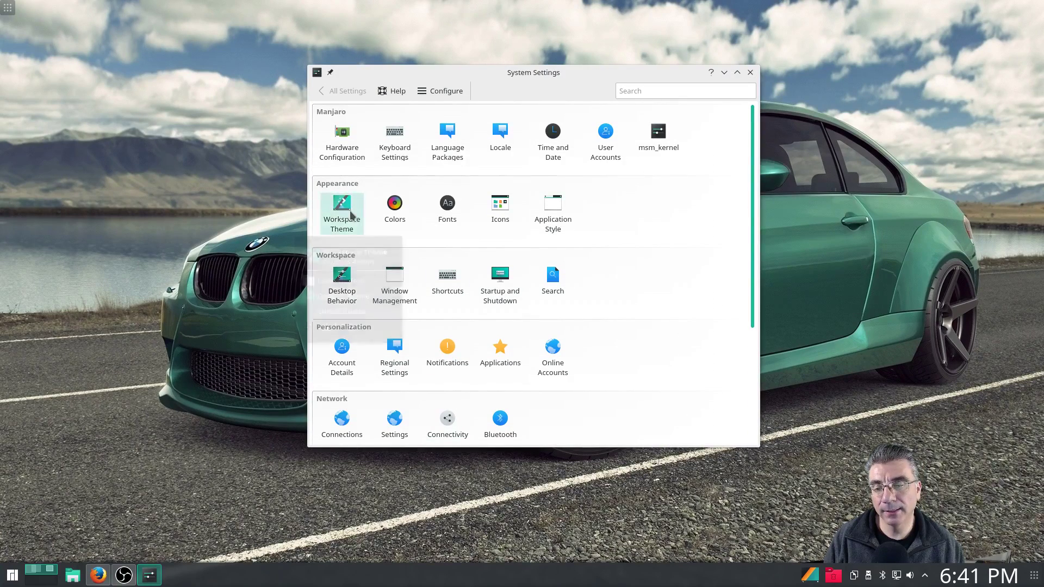
{"action": "left_click", "coordinate": [350, 216]}
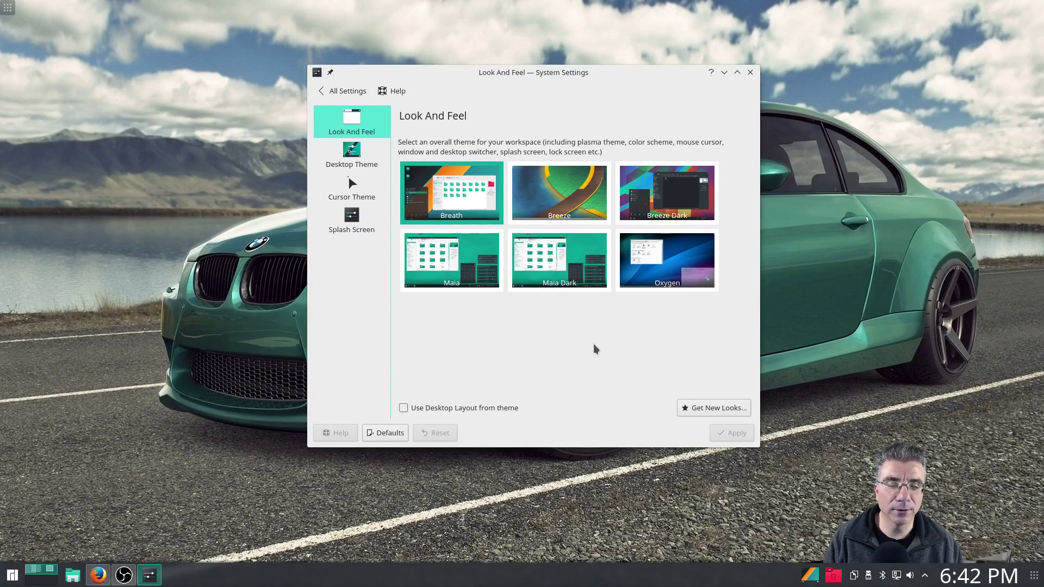
{"action": "left_click", "coordinate": [357, 95]}
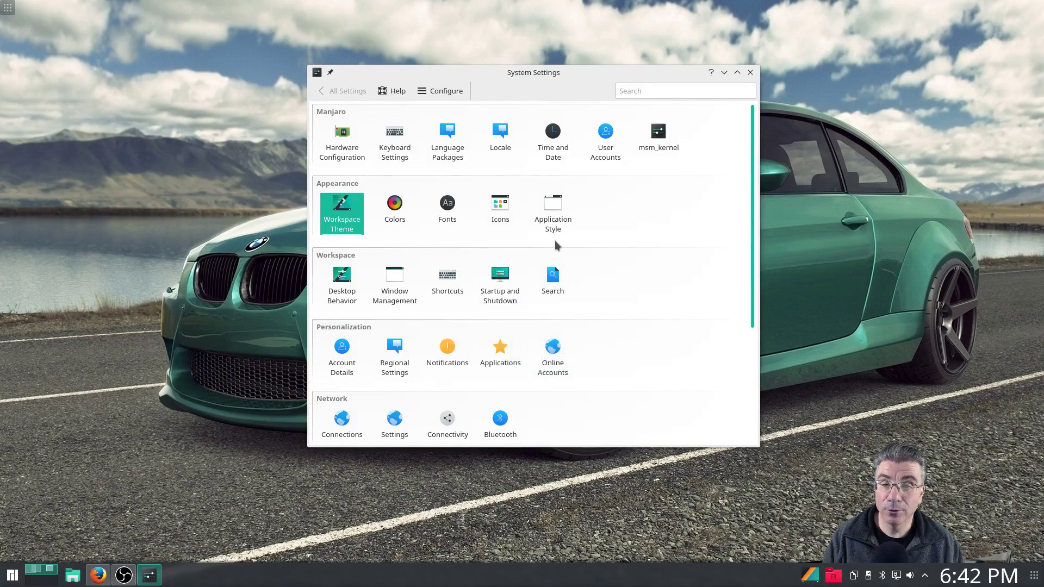
- View the Icons theme module, return to the All Settings overview, then close System Settings
{"action": "mouse_move", "coordinate": [538, 229]}
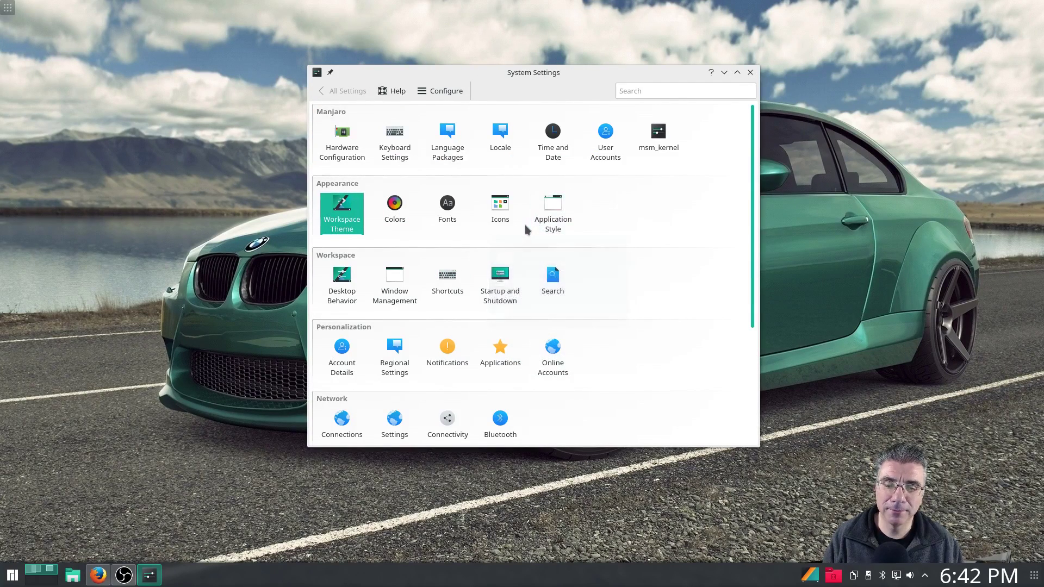
{"action": "left_click", "coordinate": [499, 205]}
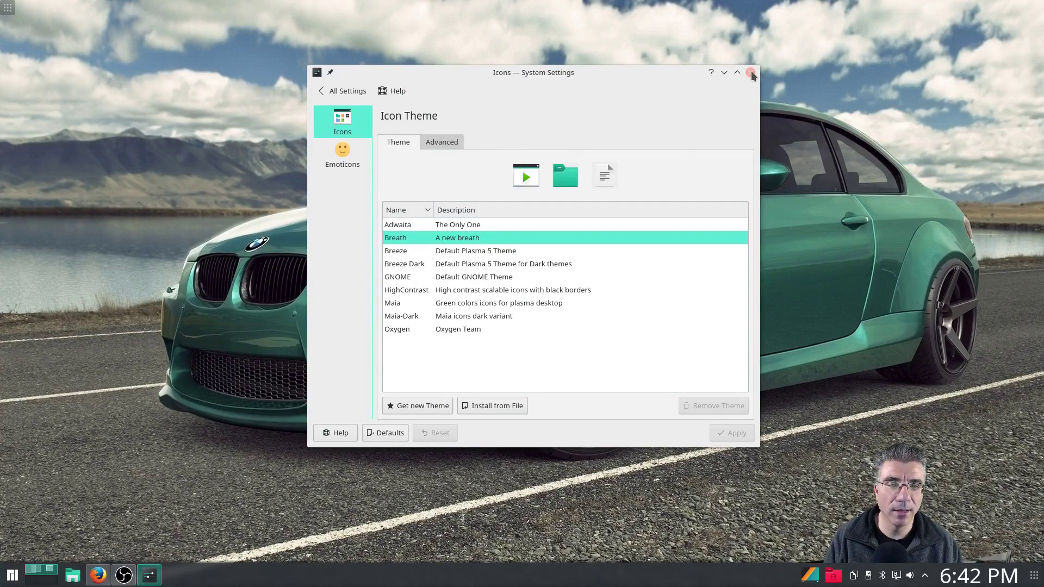
{"action": "left_click", "coordinate": [344, 91]}
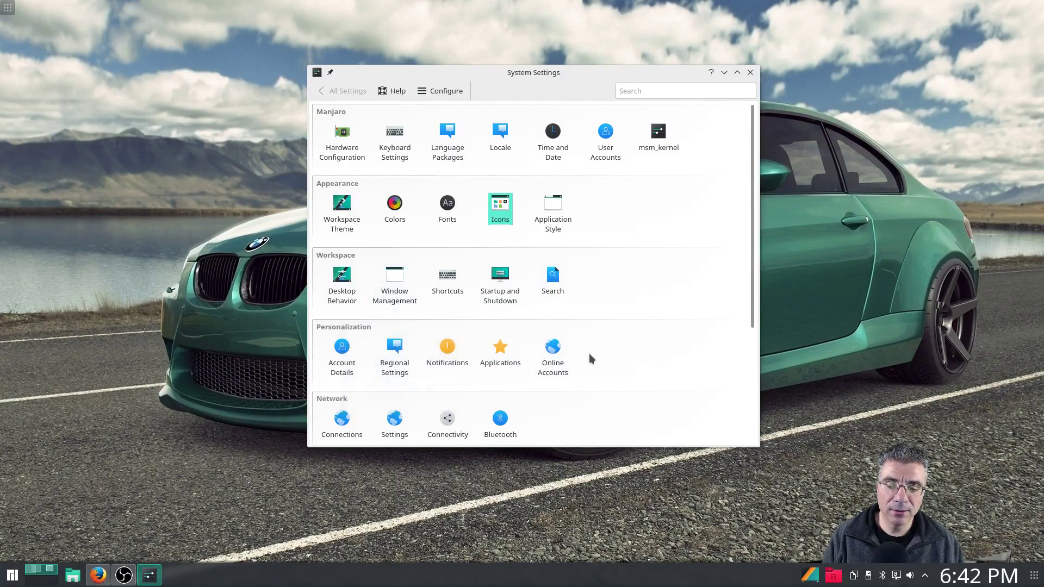
{"action": "scroll", "coordinate": [585, 356], "scroll_direction": "down", "scroll_amount": 3}
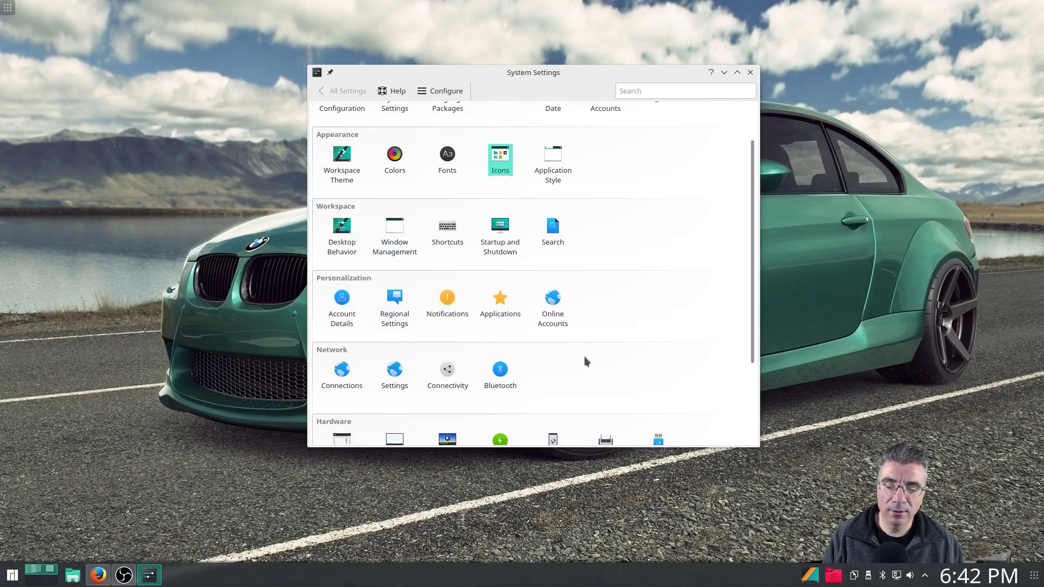
{"action": "left_click", "coordinate": [750, 73]}
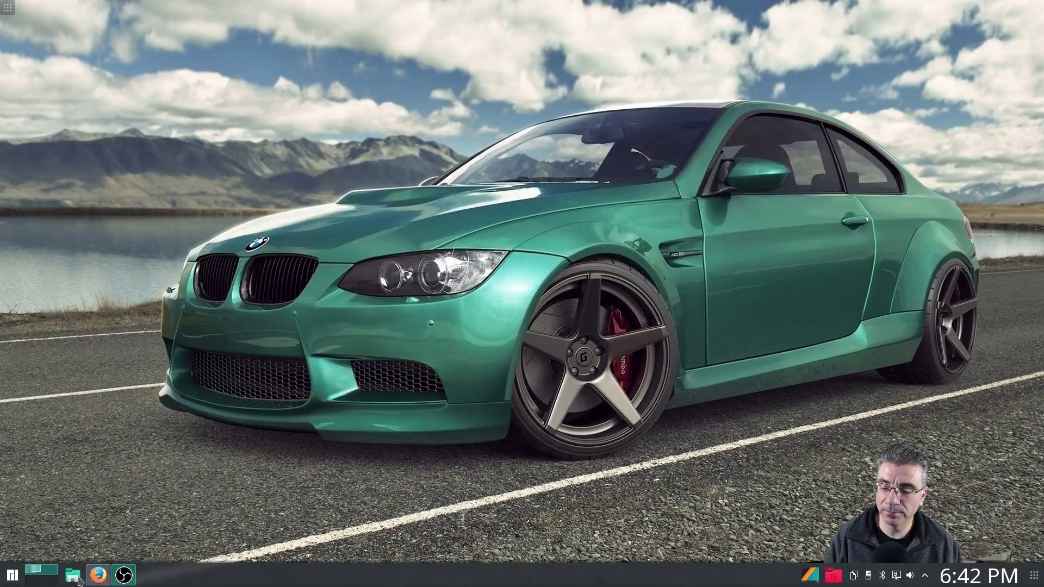
- Open Dolphin on the manjaro home folder and inspect the Documents folder's context menu
{"action": "left_click", "coordinate": [76, 577]}
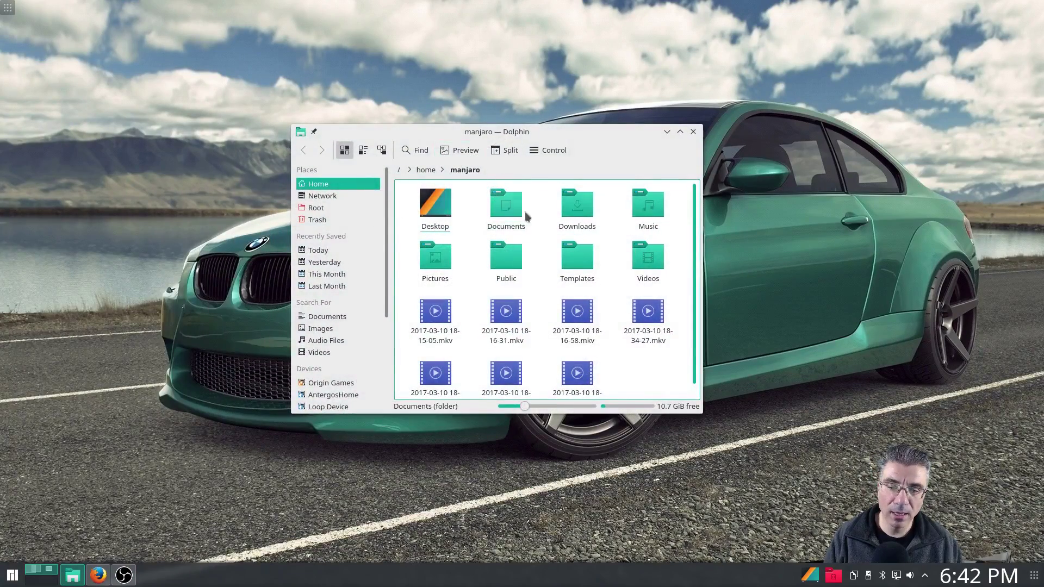
{"action": "right_click", "coordinate": [515, 207]}
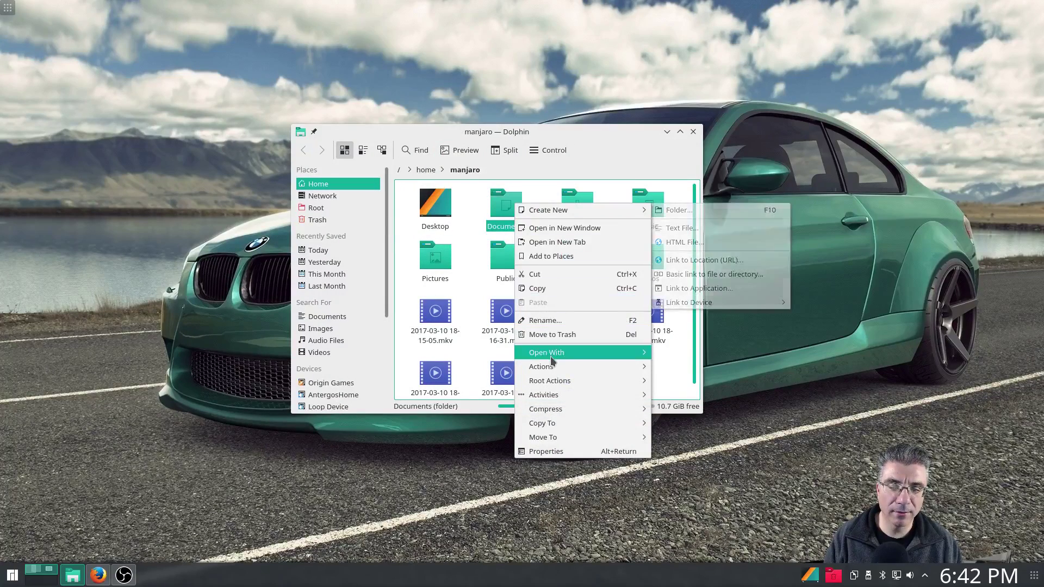
{"action": "mouse_move", "coordinate": [546, 368]}
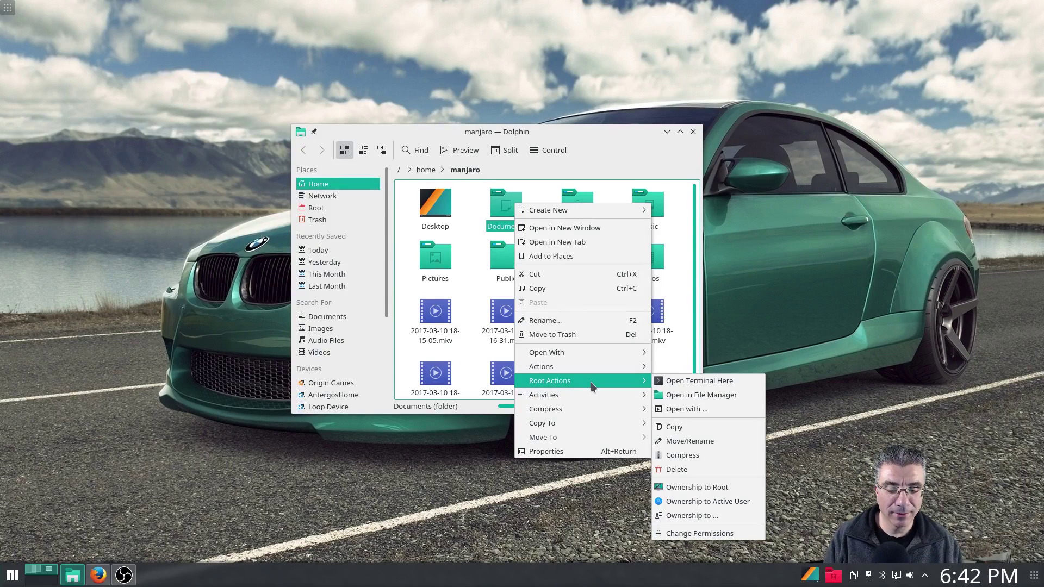
{"action": "mouse_move", "coordinate": [573, 426]}
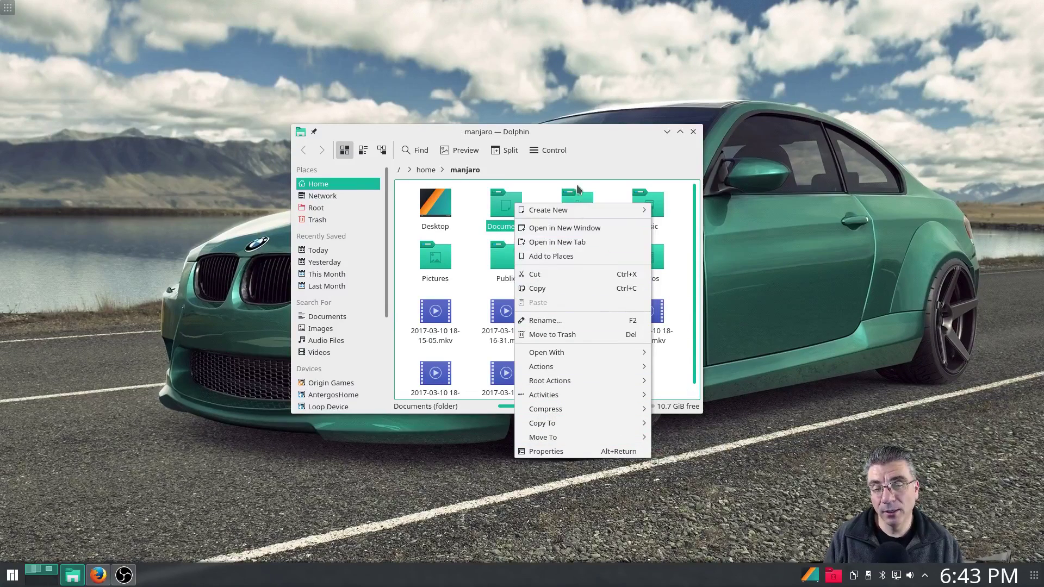
{"action": "left_click", "coordinate": [590, 144]}
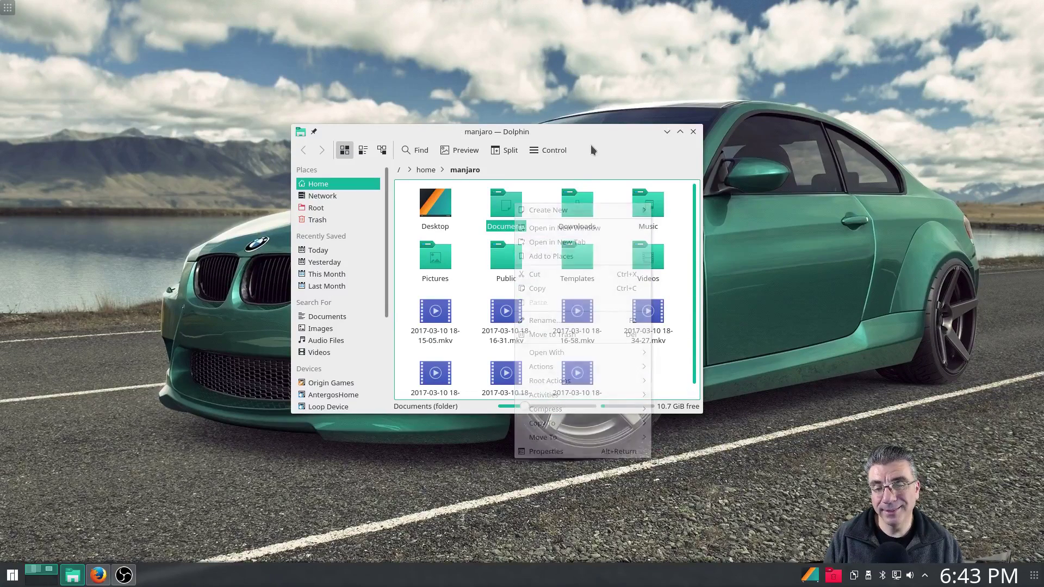
- Close Dolphin and launch Octopi by searching 'octo' in the launcher, then reposition it
{"action": "left_click", "coordinate": [693, 132]}
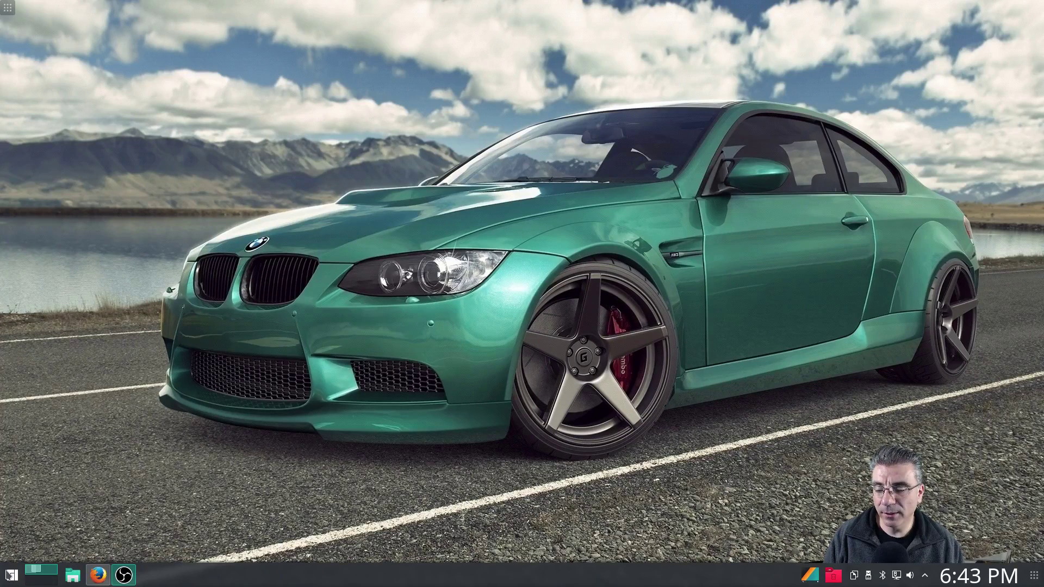
{"action": "left_click", "coordinate": [9, 574]}
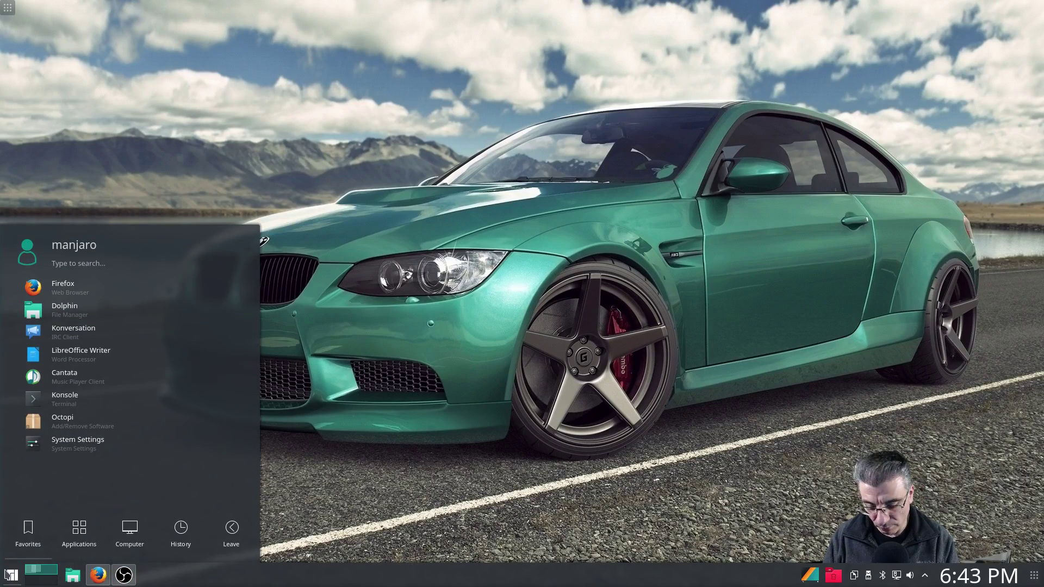
{"action": "type", "text": "octo"}
{"action": "key", "text": "Return"}
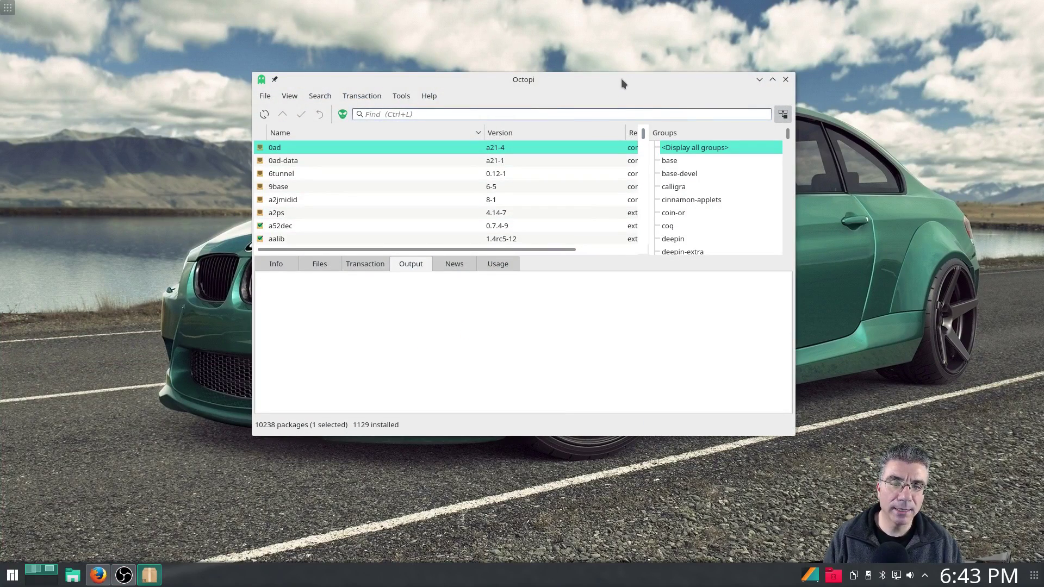
{"action": "left_click_drag", "start_coordinate": [621, 79], "coordinate": [603, 101]}
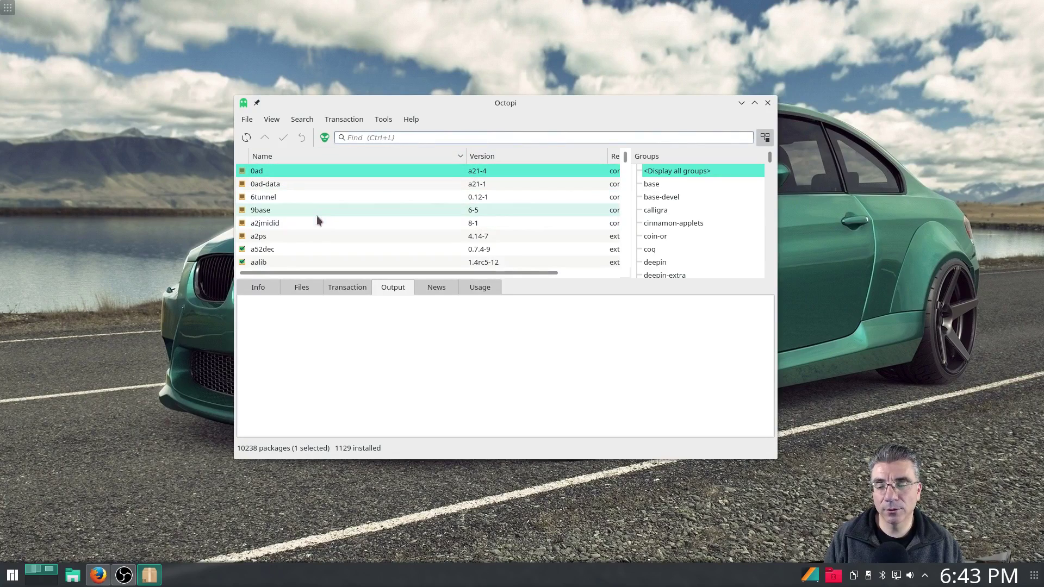
- Toggle the AUR package list on and back off, then close Octopi
{"action": "left_click", "coordinate": [324, 137]}
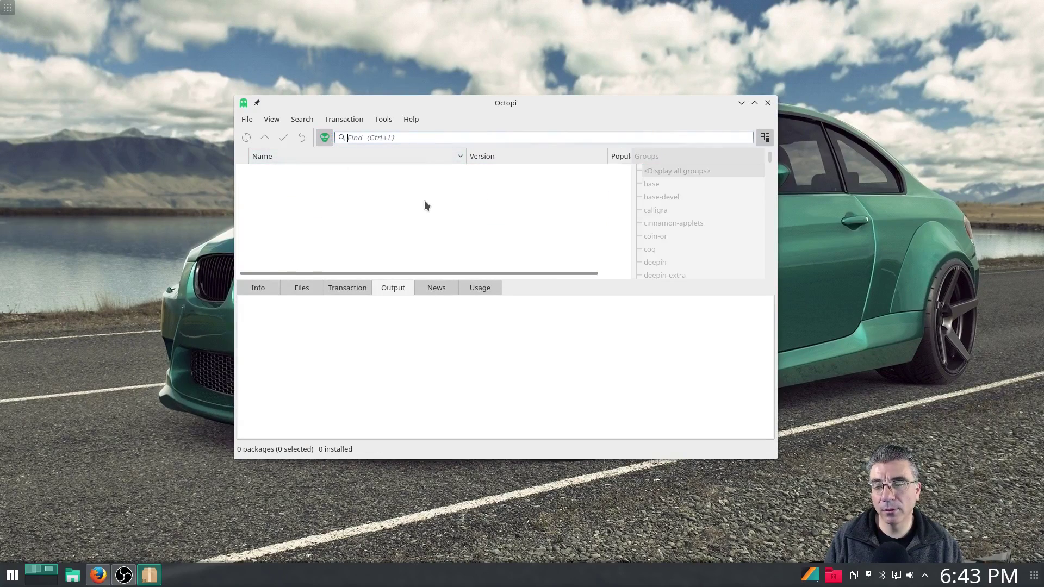
{"action": "left_click", "coordinate": [326, 136]}
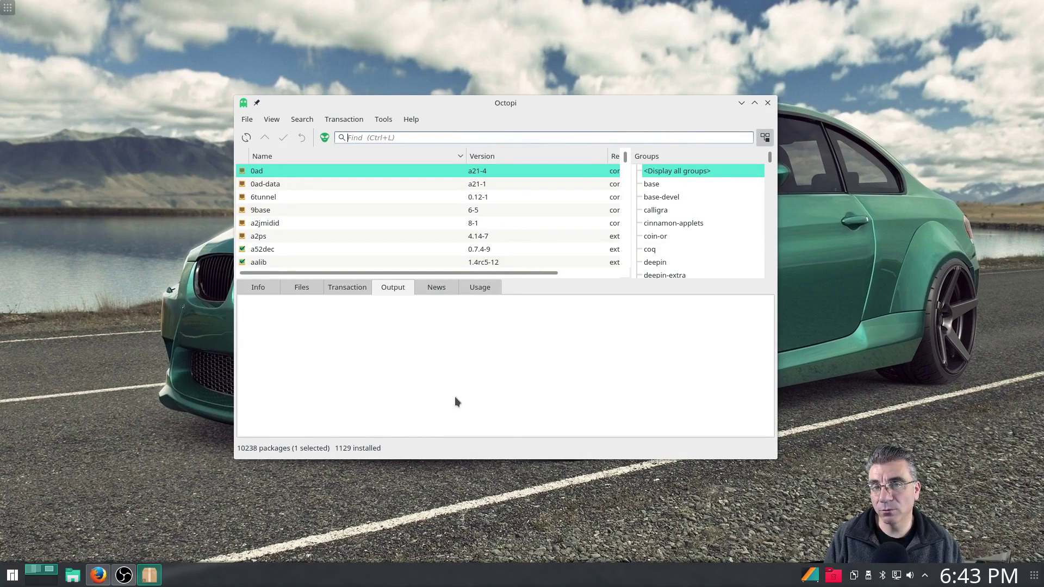
{"action": "left_click", "coordinate": [766, 104]}
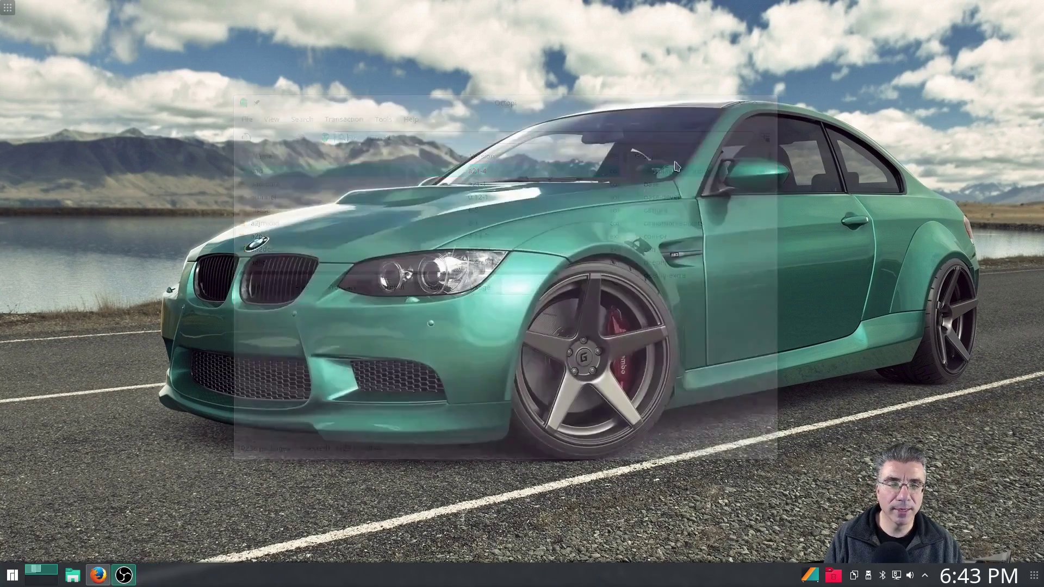